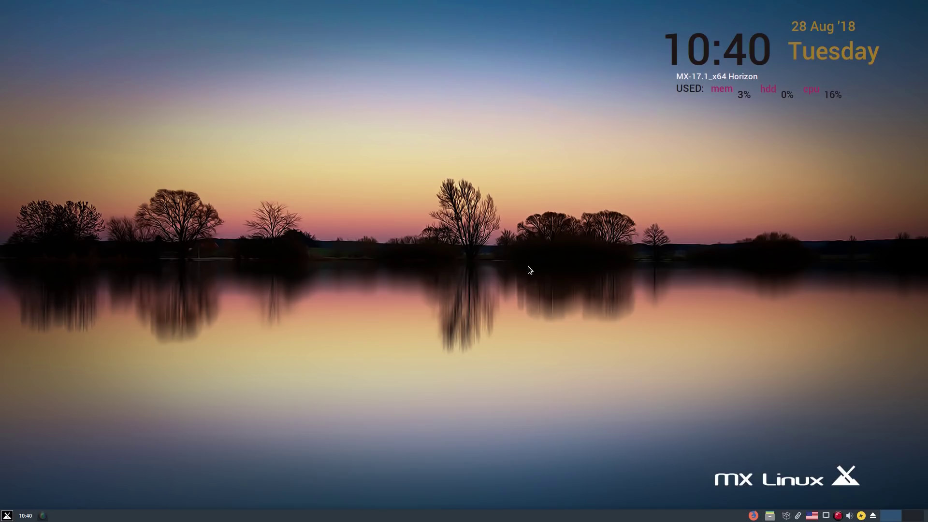
Use Conky Toggle in the Whisker menu to hide conky and restore it, then reopen the menu
click(8, 517)
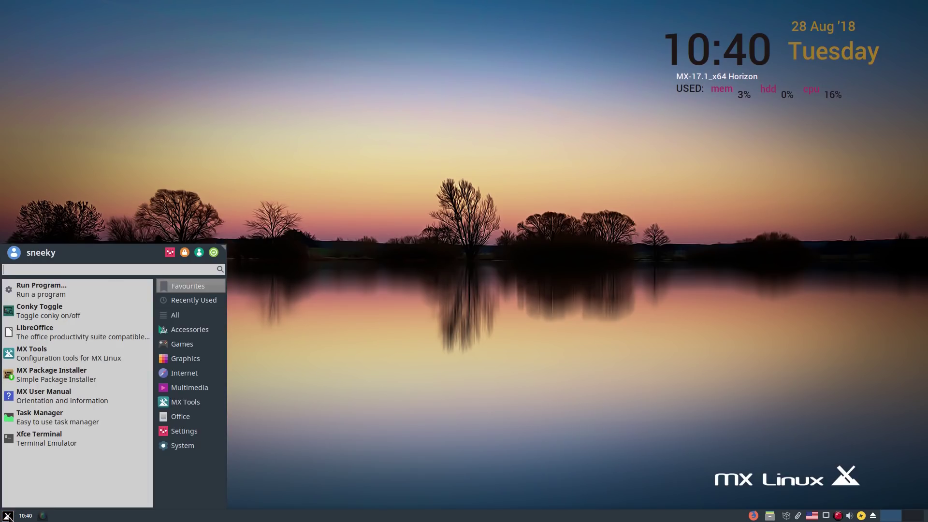
click(59, 314)
click(7, 516)
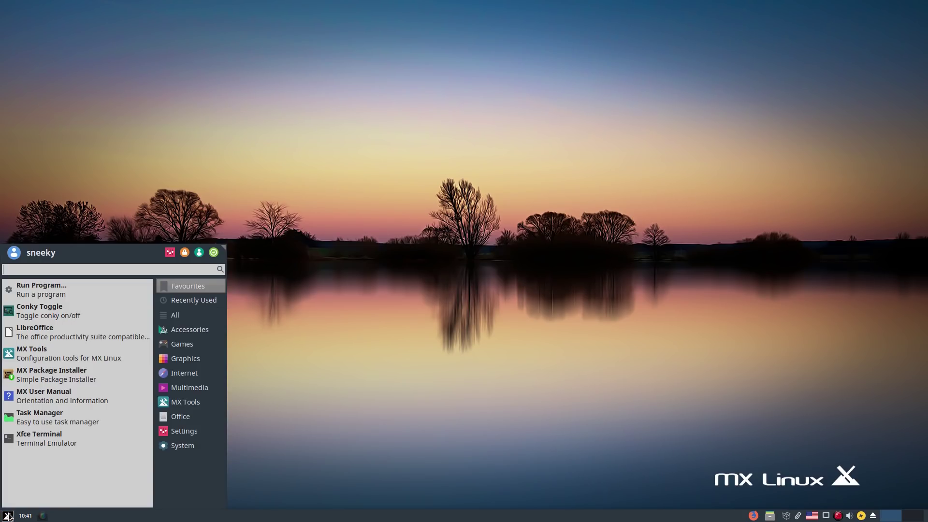
click(49, 315)
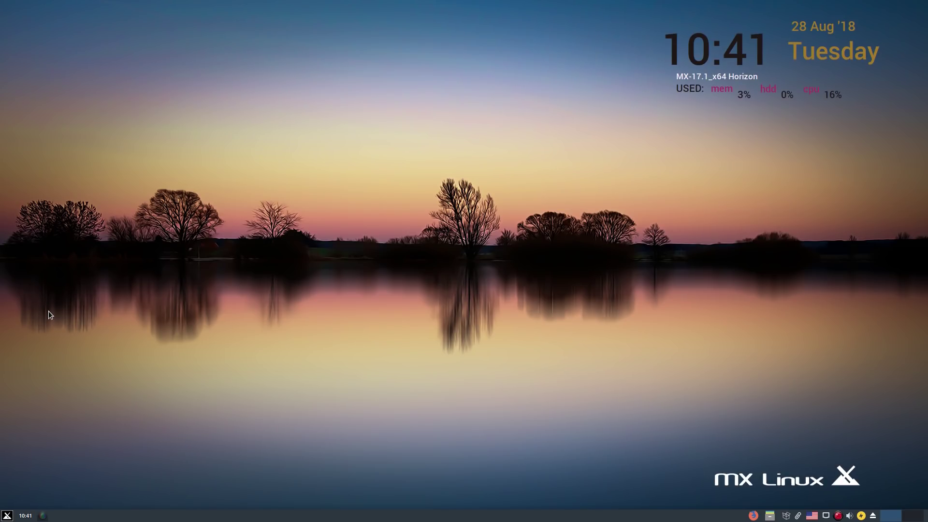
click(7, 516)
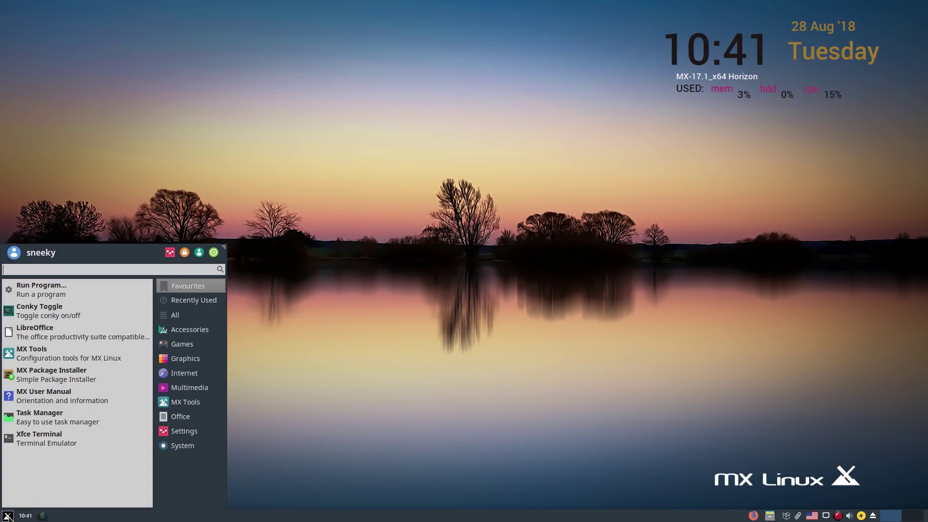
Launch LibreOffice, create a blank Calc spreadsheet, then close its window
click(60, 335)
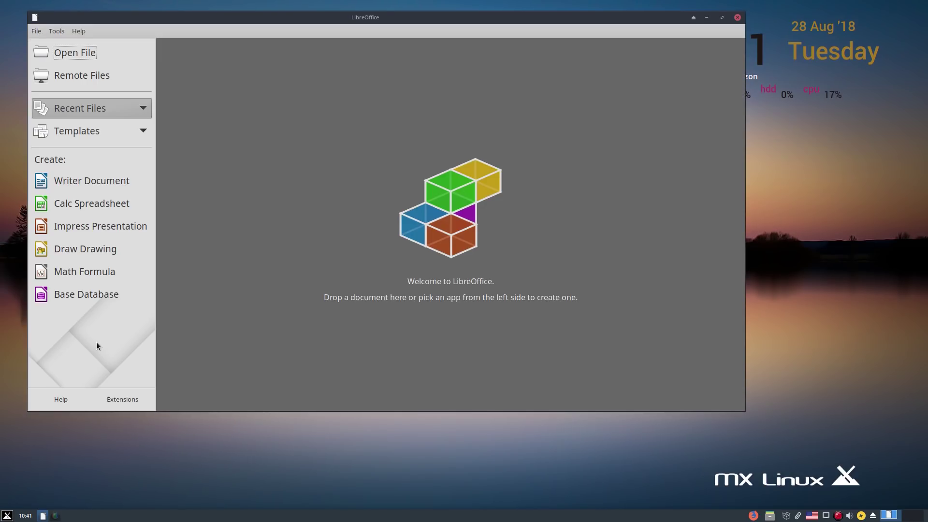
click(92, 203)
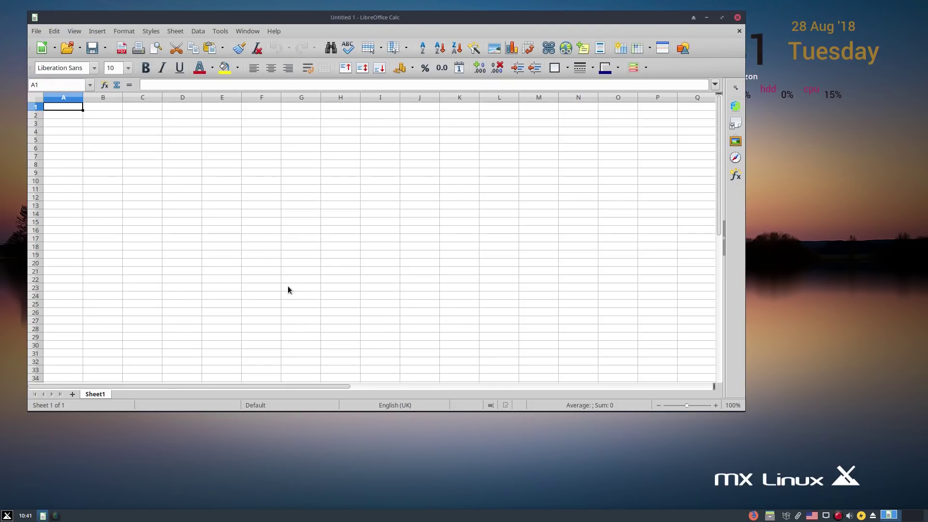
click(737, 18)
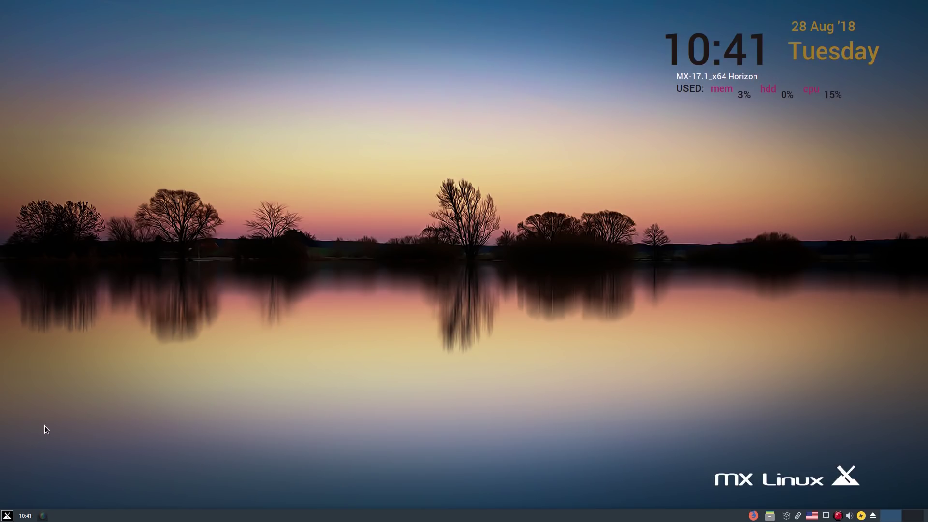
Launch MX Tools from the Whisker Favourites and start its Tweak tool
click(7, 516)
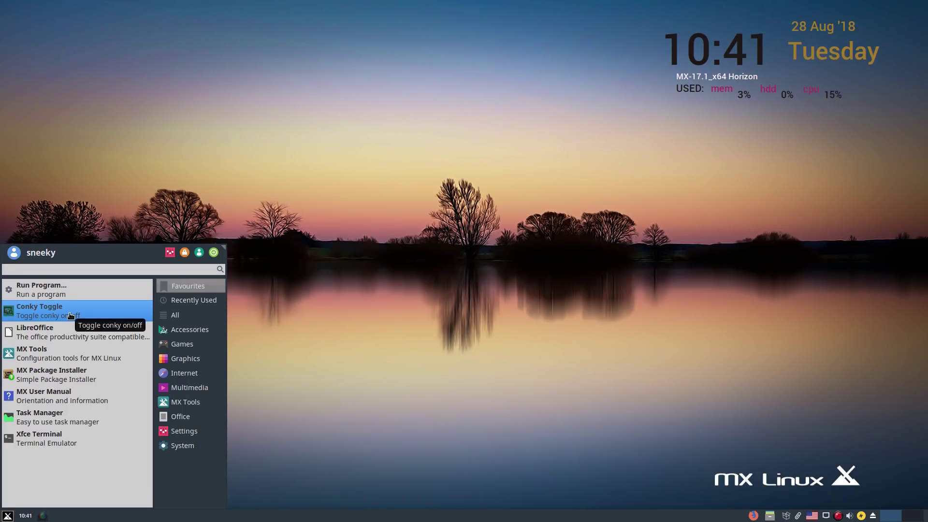
click(58, 353)
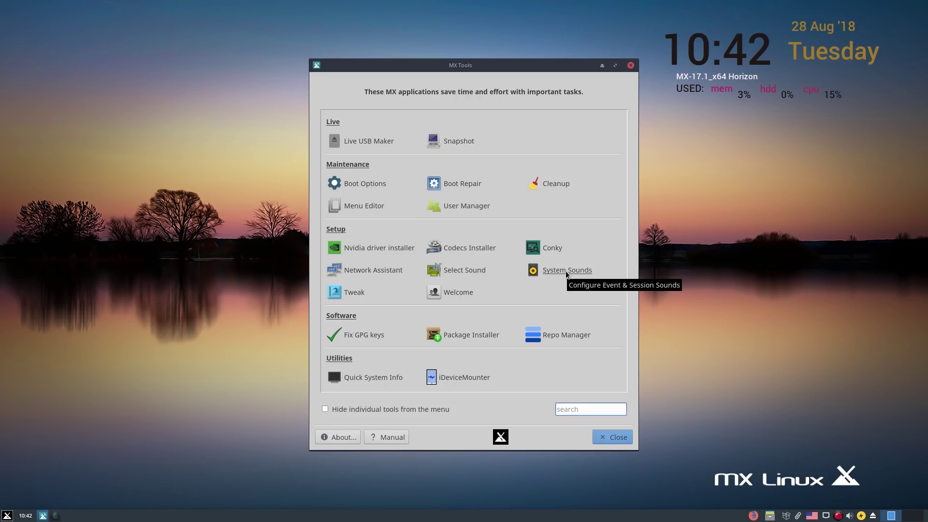
click(354, 293)
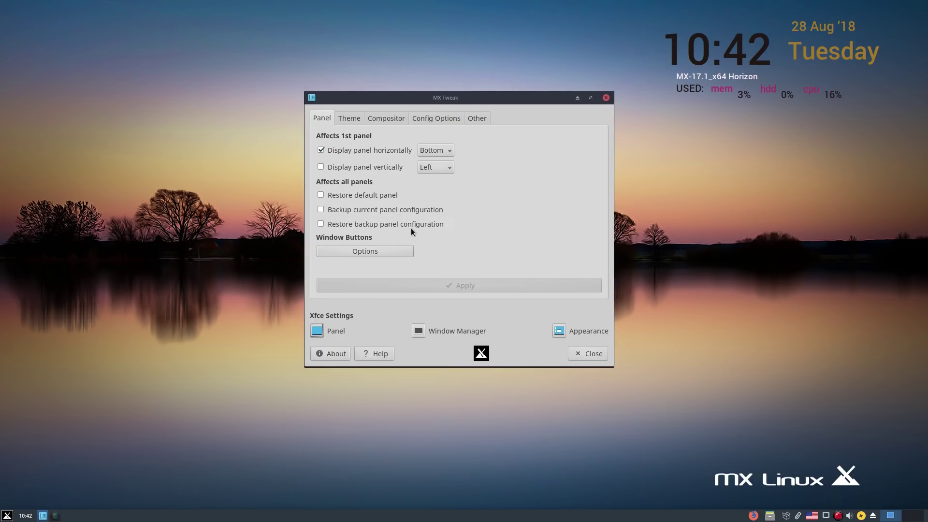
Review MX Tweak's Theme, Compositor, Config Options and Other tabs unchanged, keeping Xfwm compositor, then close it
click(349, 118)
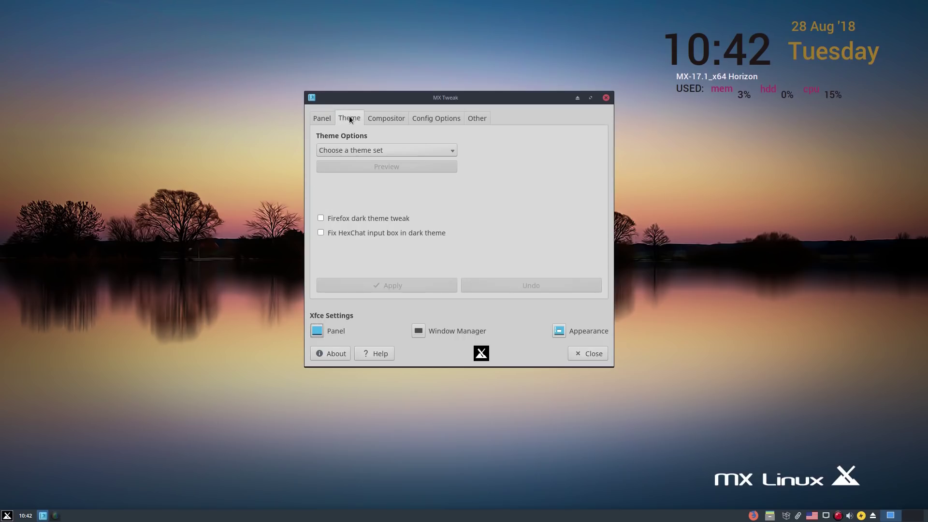
click(451, 152)
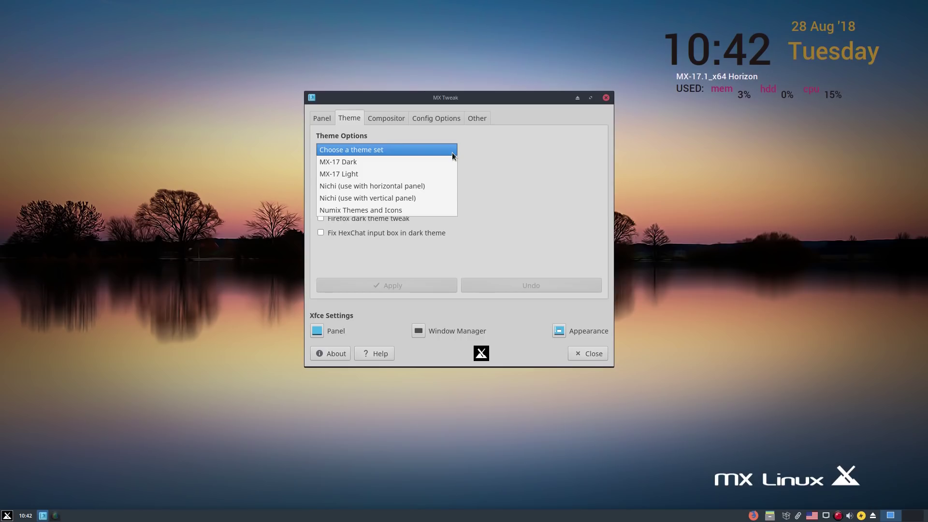
click(495, 144)
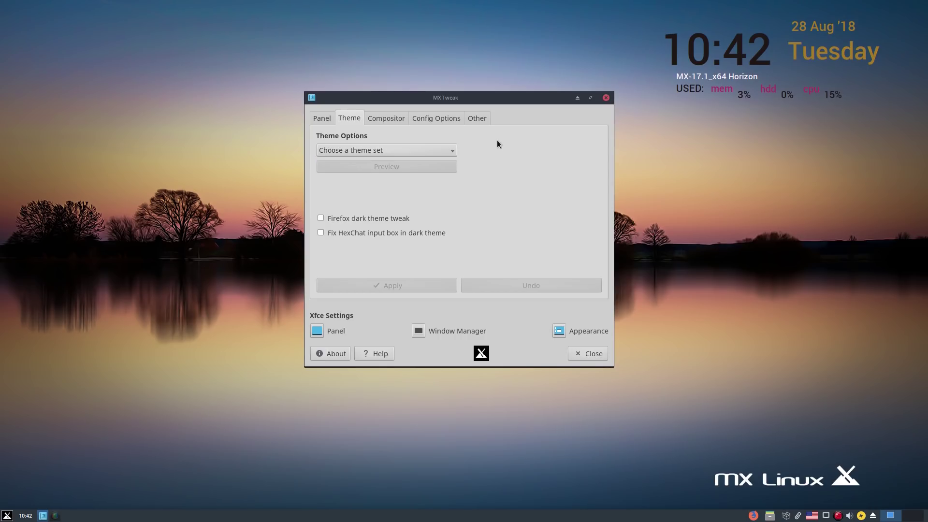
click(391, 119)
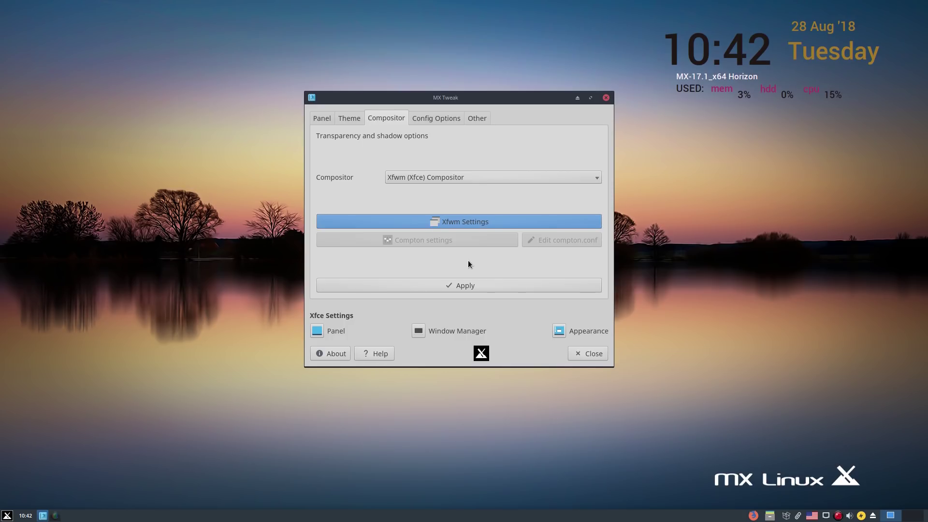
click(440, 178)
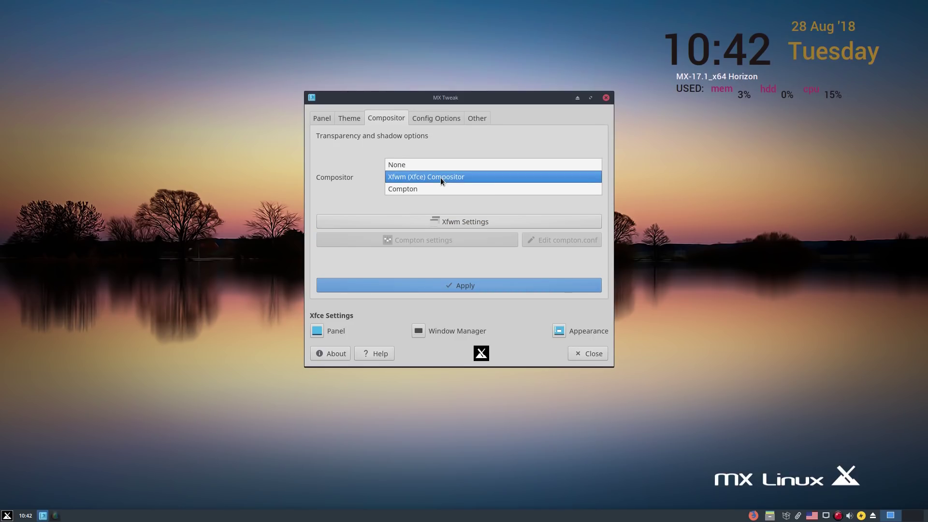
click(333, 158)
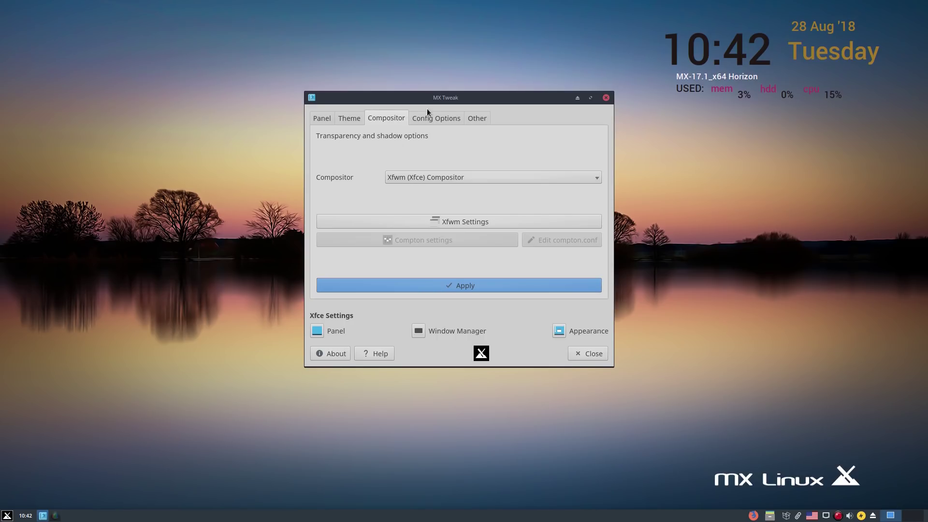
click(425, 122)
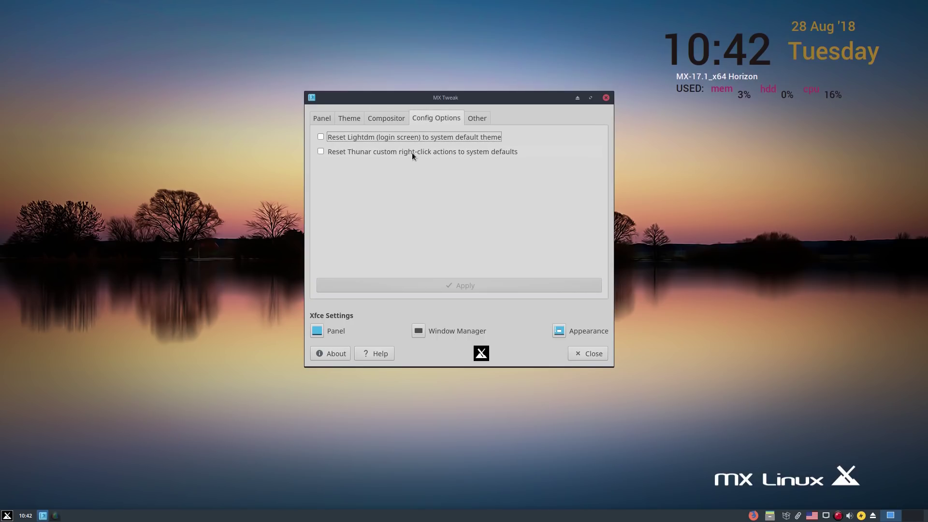
click(478, 118)
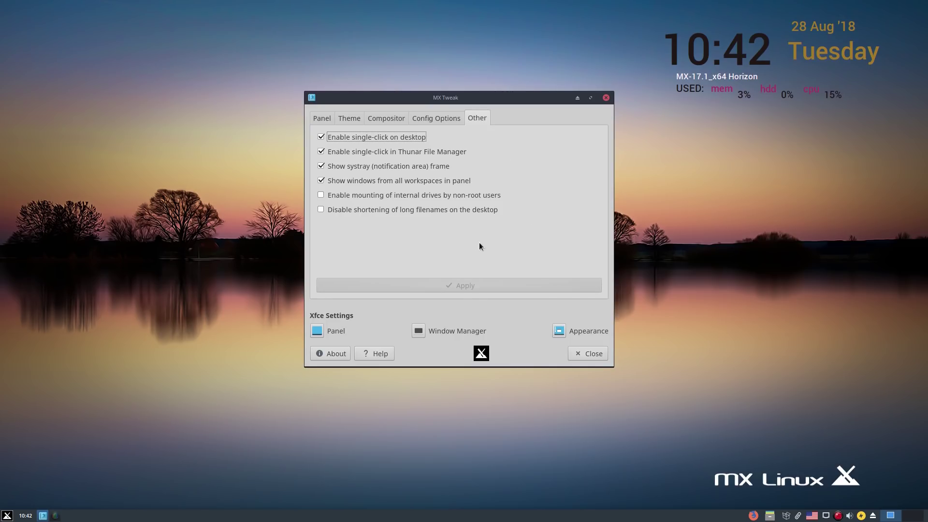
click(585, 355)
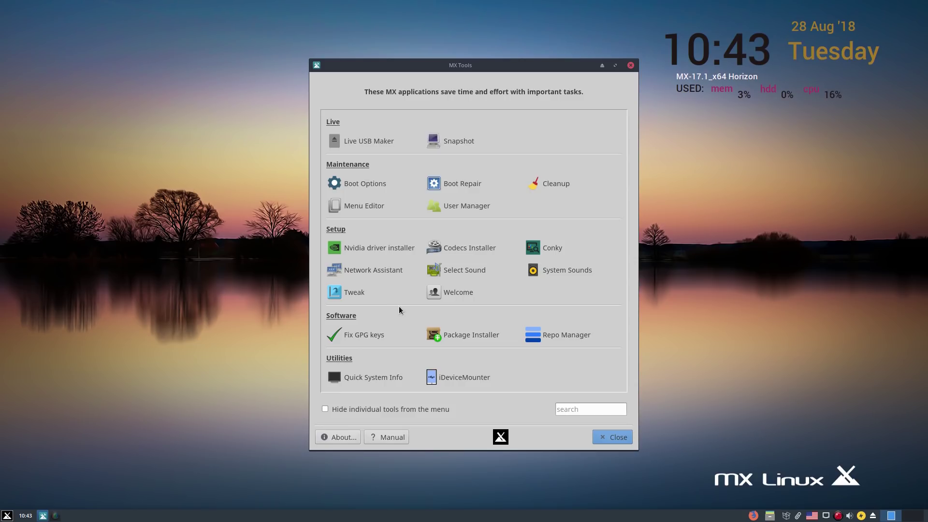
Launch the Package Installer with the administrator password and move its window higher
click(459, 335)
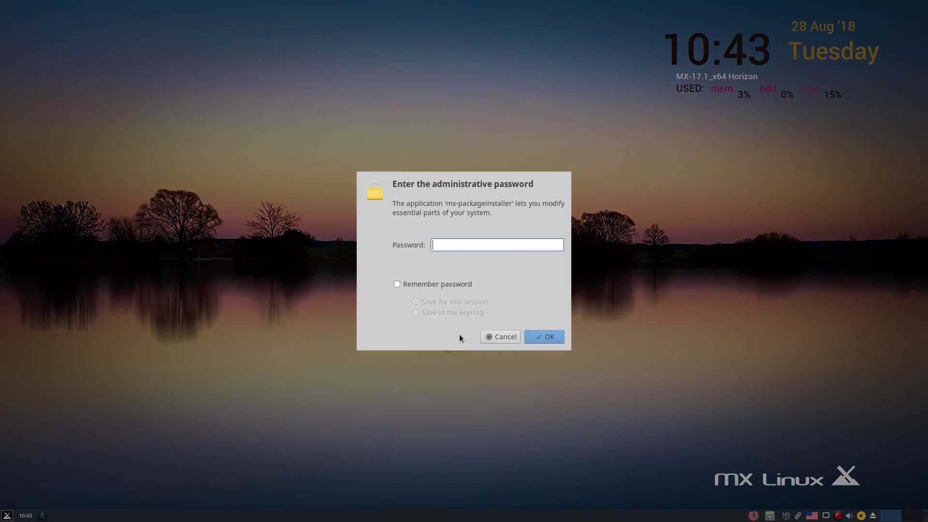
text(••••••••••)
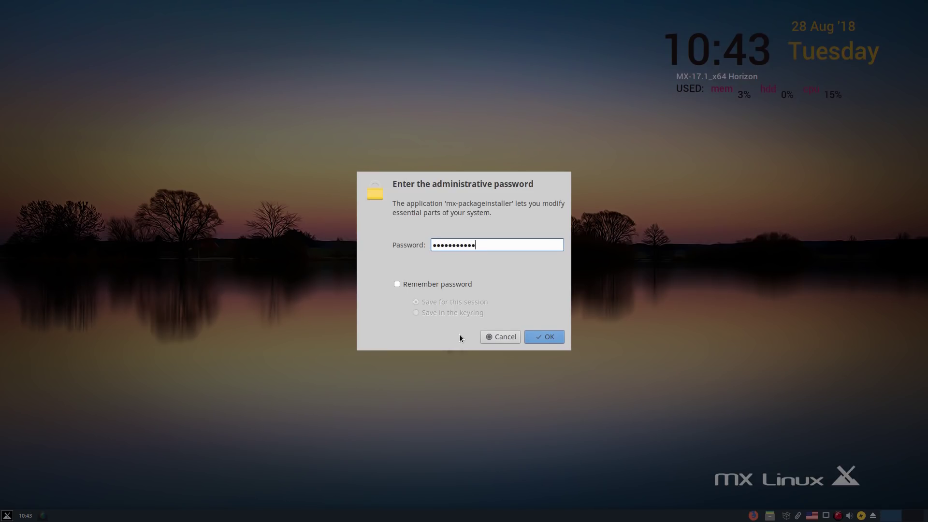
key(Return)
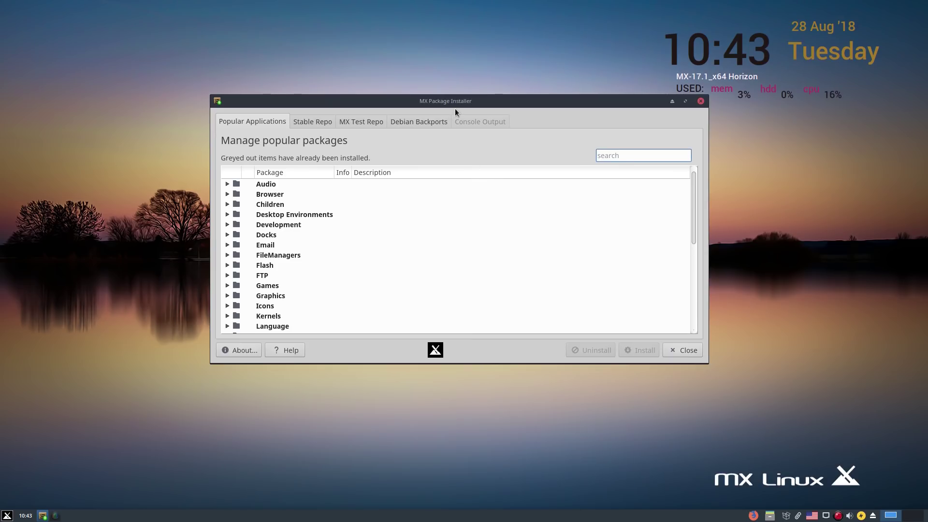
drag(454, 100, 448, 76)
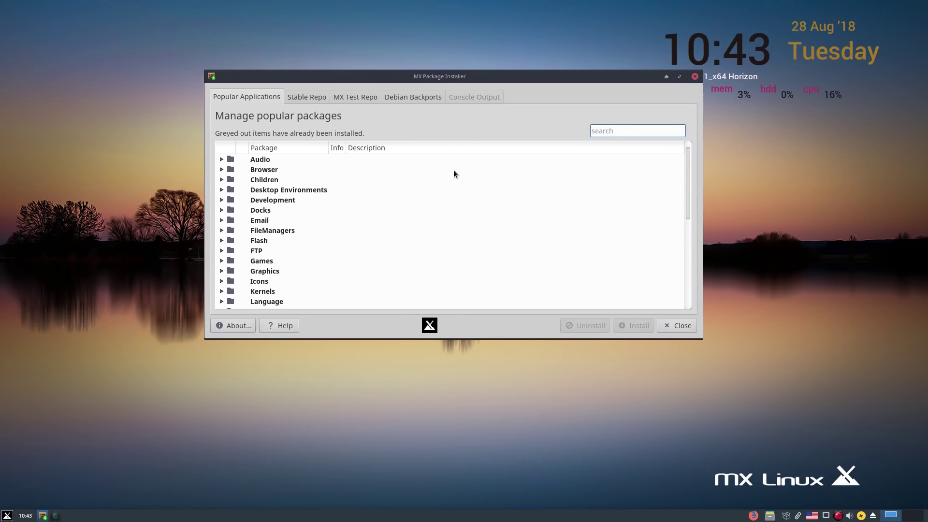
Expand the Wallpapers, Office, Media Converter and Media Center categories in Popular Applications
scroll(340, 246, down, 6)
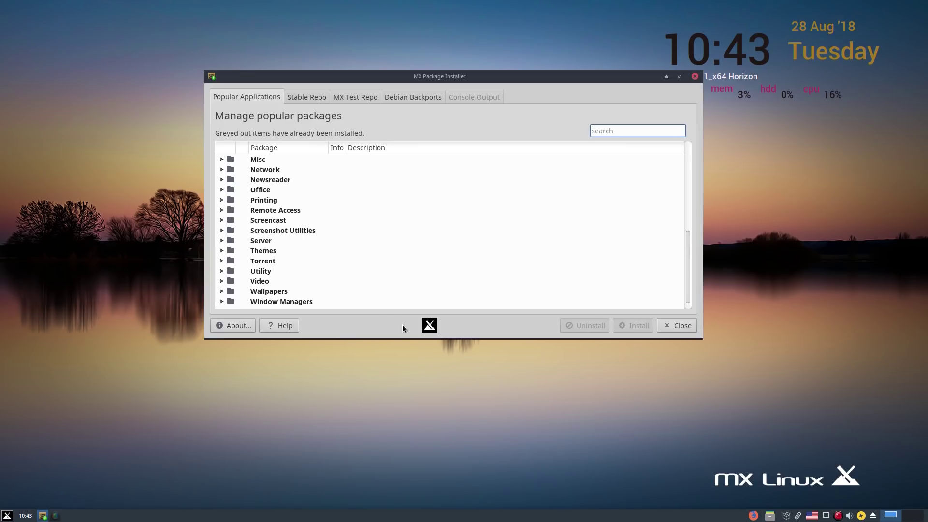
click(221, 292)
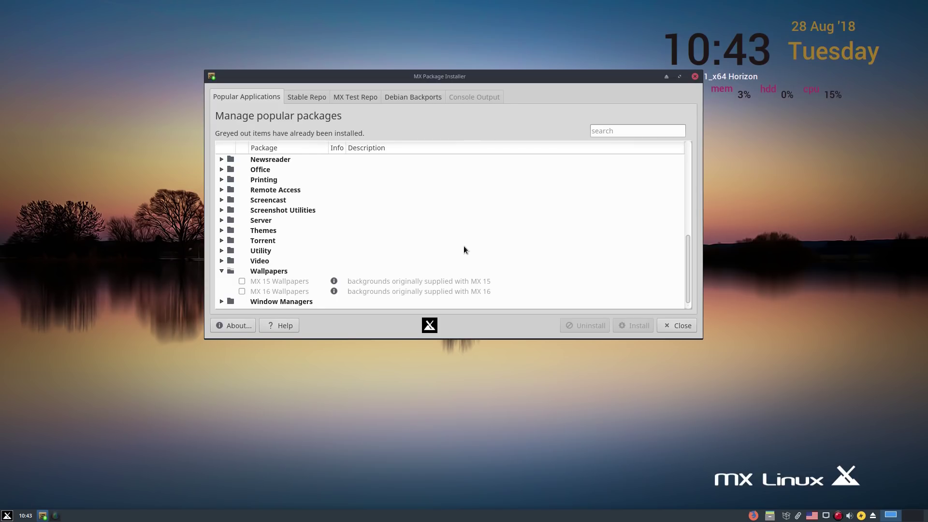
scroll(464, 250, up, 2)
click(221, 230)
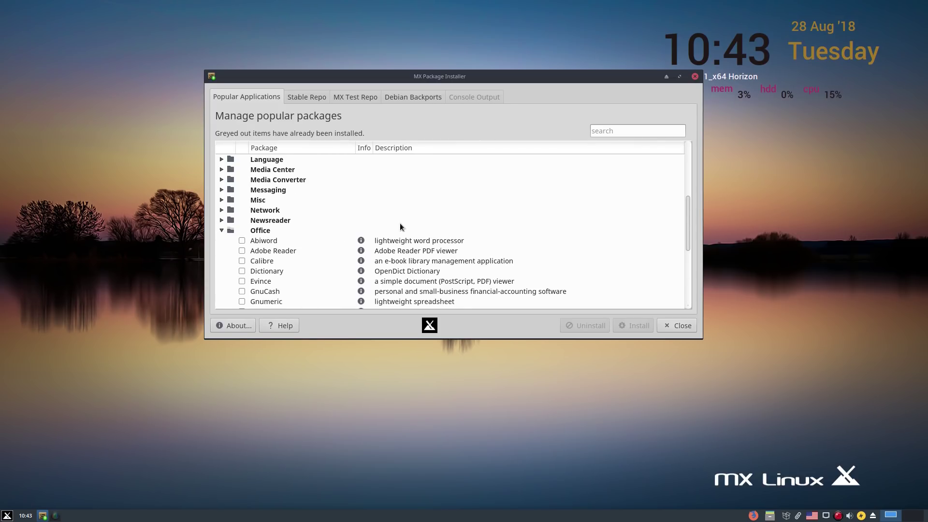
scroll(561, 239, down, 2)
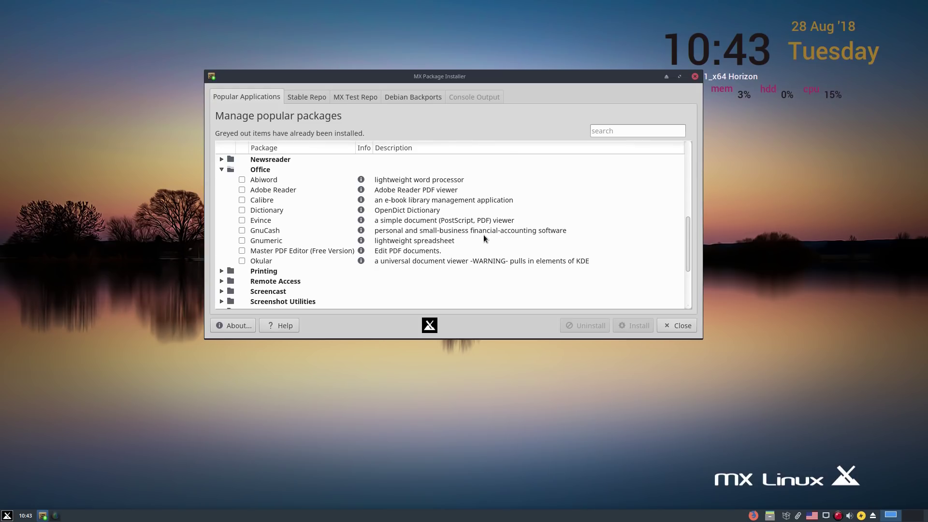
scroll(484, 236, up, 3)
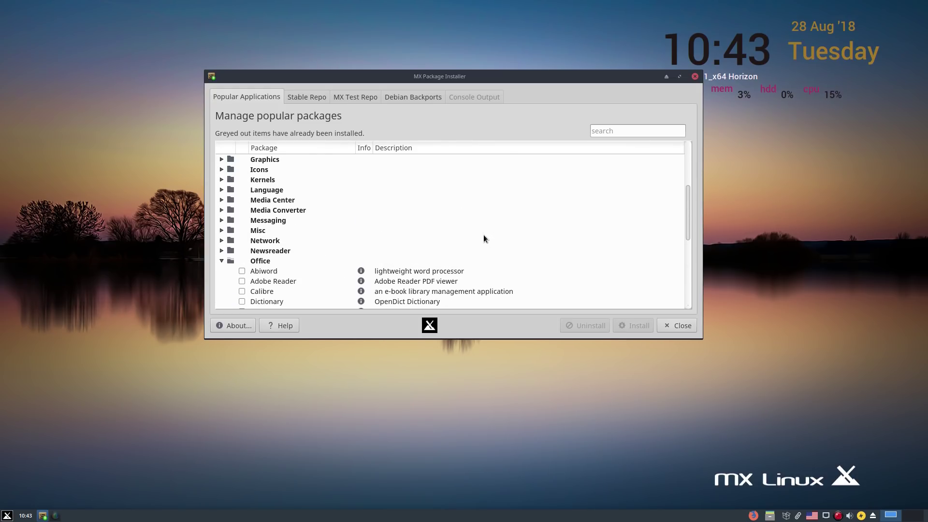
click(221, 210)
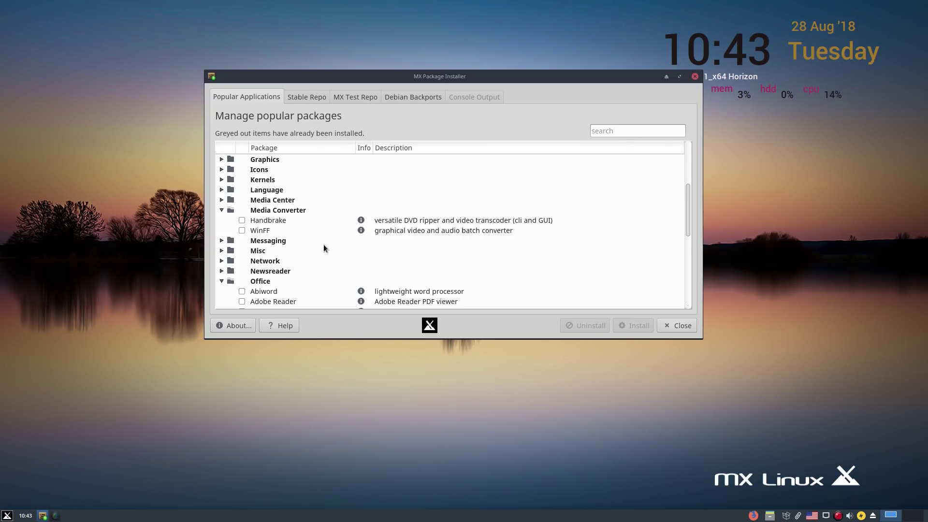
click(222, 200)
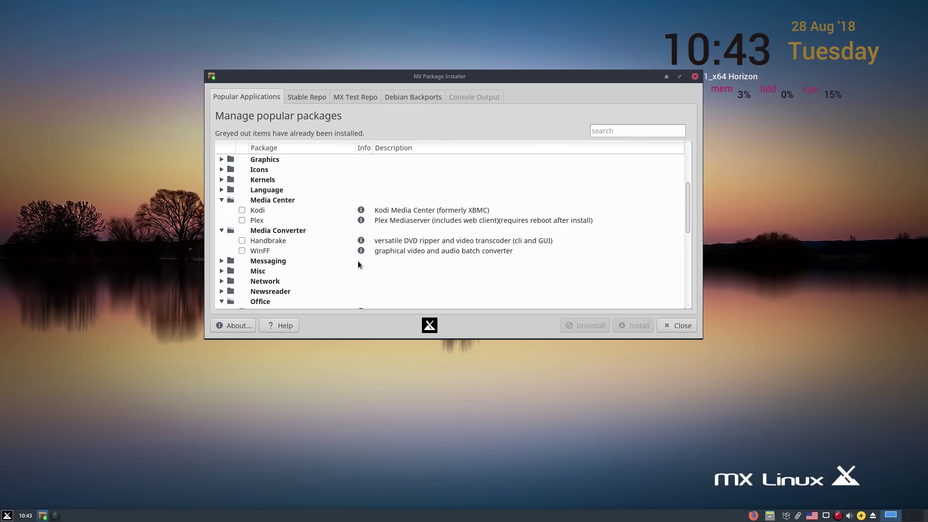
Expand the Games, Audio and Browser categories and tick Vivaldi for installation
scroll(339, 254, up, 1)
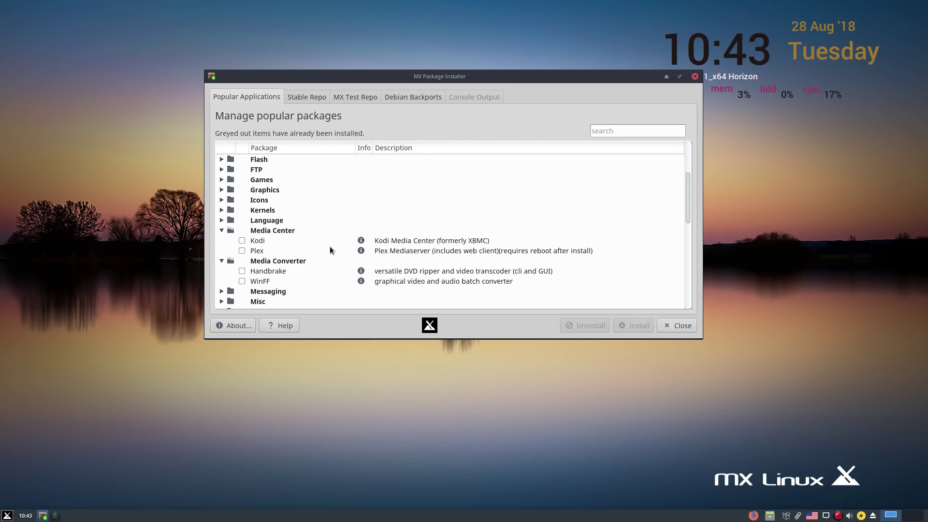
scroll(322, 232, up, 1)
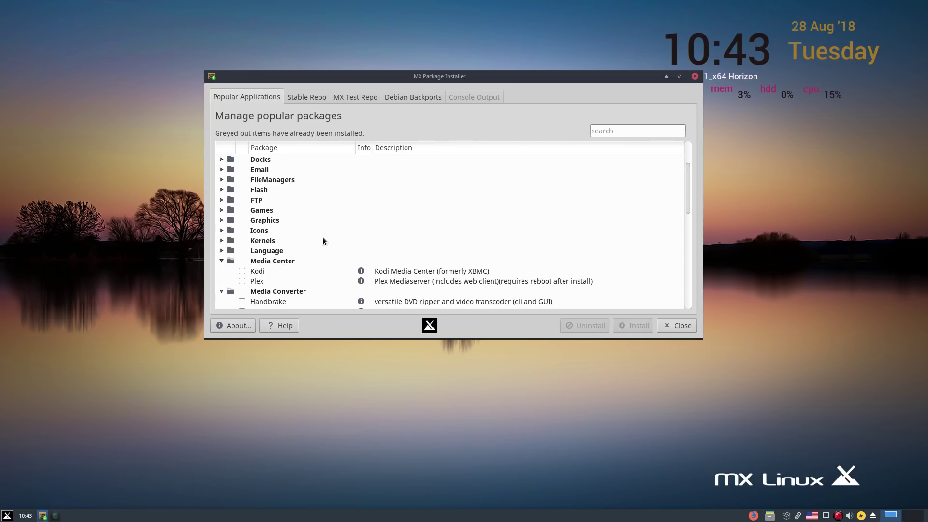
click(221, 210)
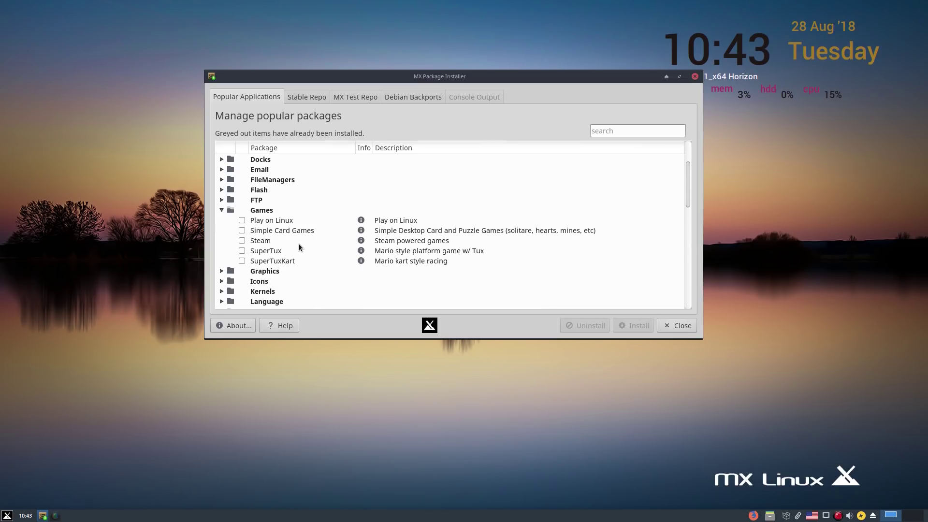
scroll(339, 207, up, 2)
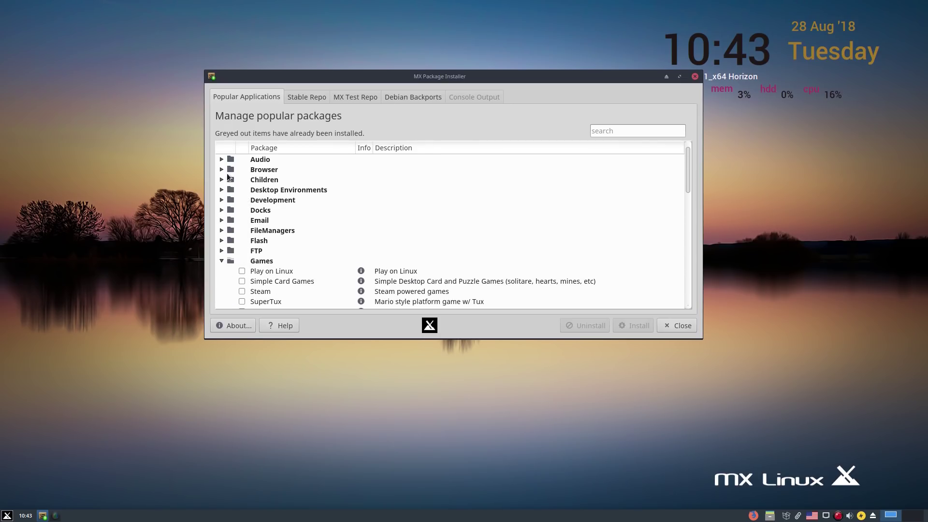
click(221, 159)
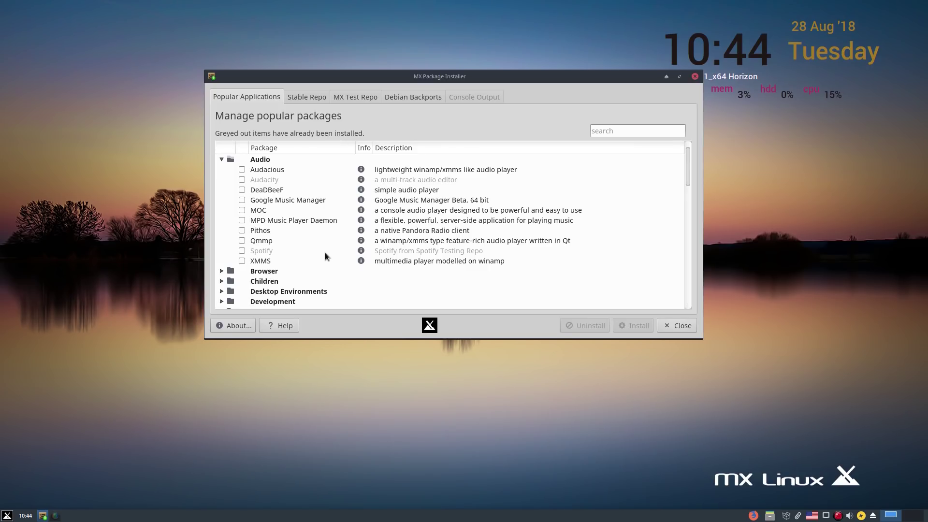
click(222, 272)
scroll(341, 225, down, 3)
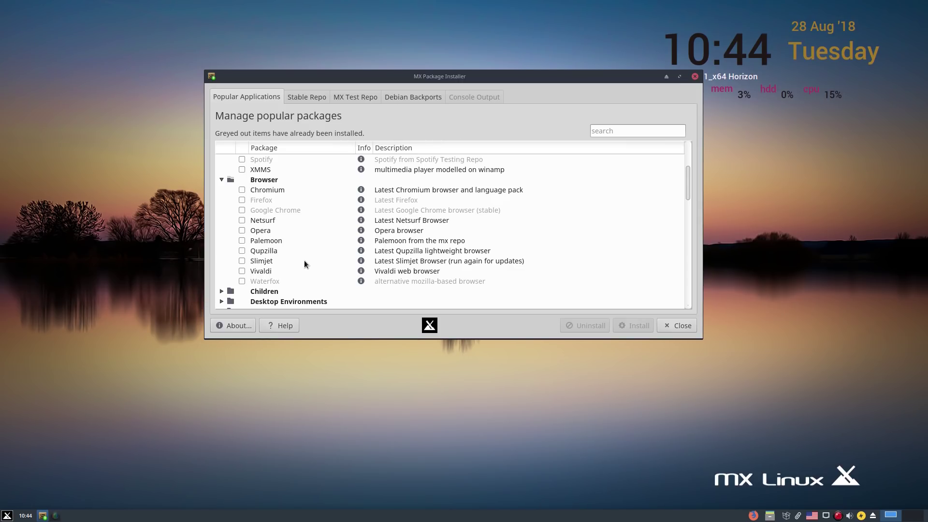
click(243, 272)
Start the Vivaldi install, move the installer window up-left, and show the bare desktop
click(641, 326)
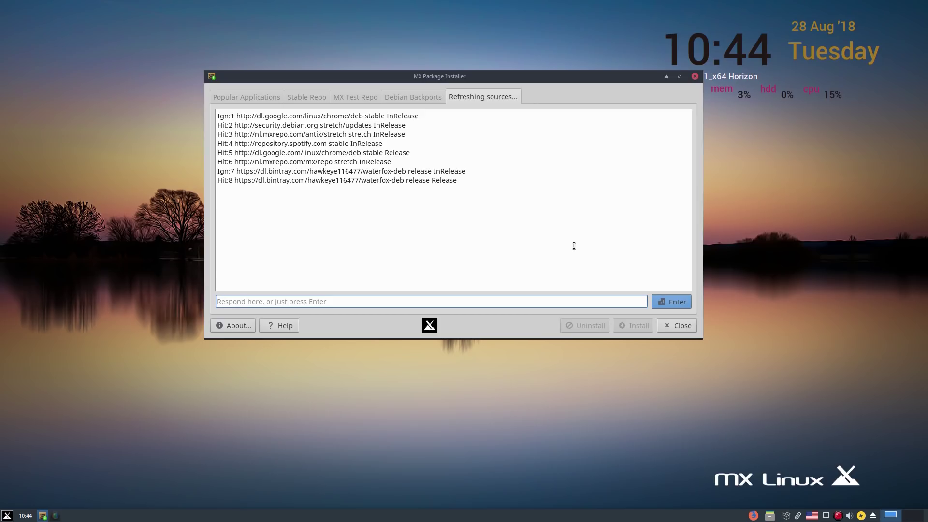
drag(506, 77, 401, 45)
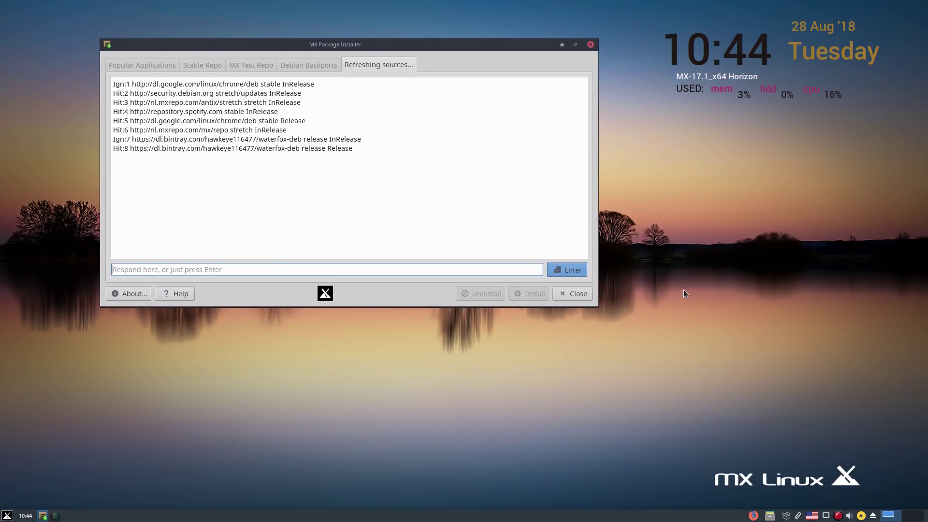
click(916, 518)
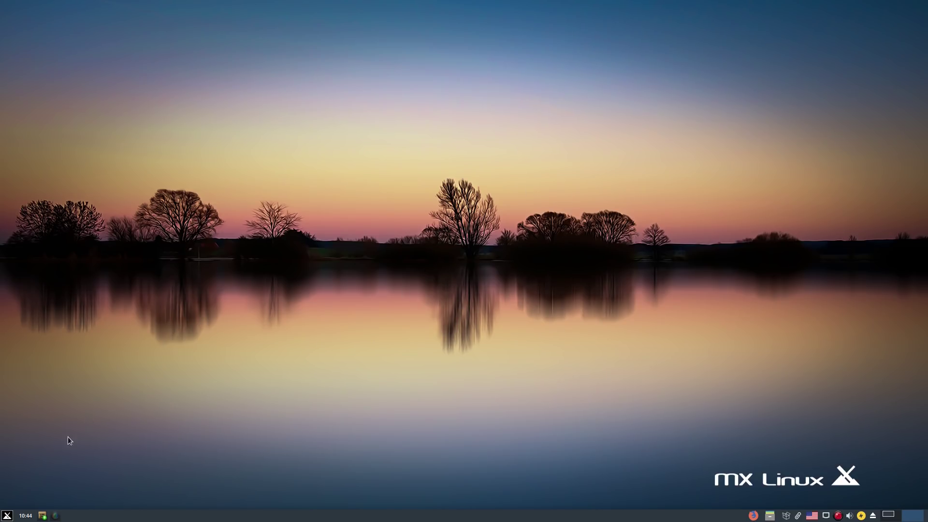
Toggle conky off from the Whisker menu and return to the installer's workspace
click(7, 516)
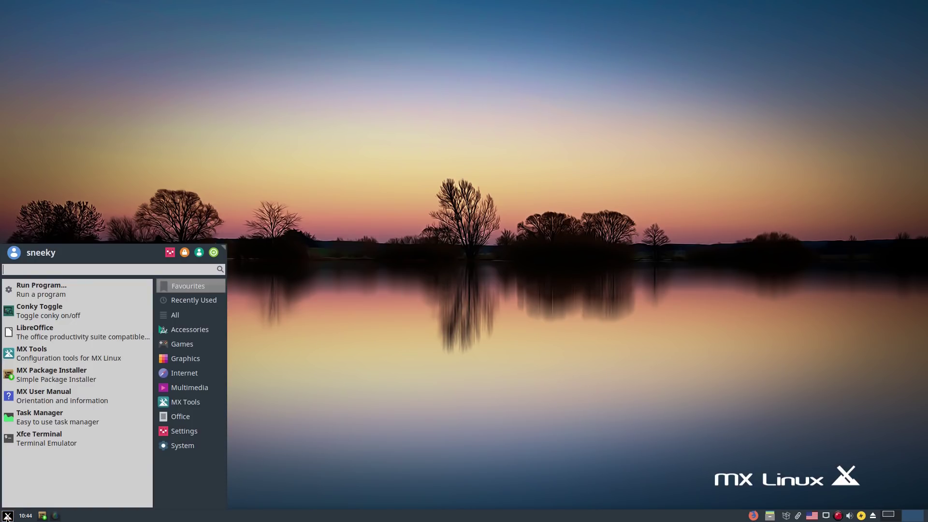
click(64, 318)
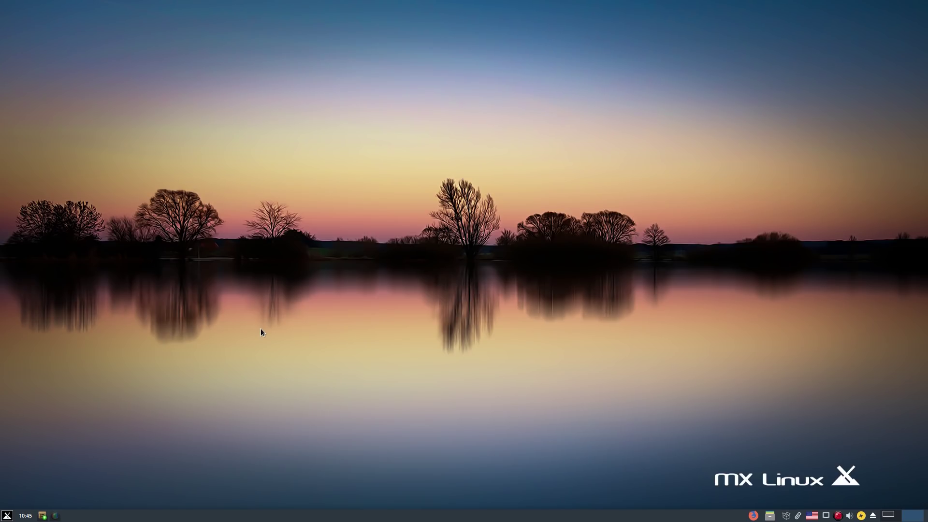
click(897, 519)
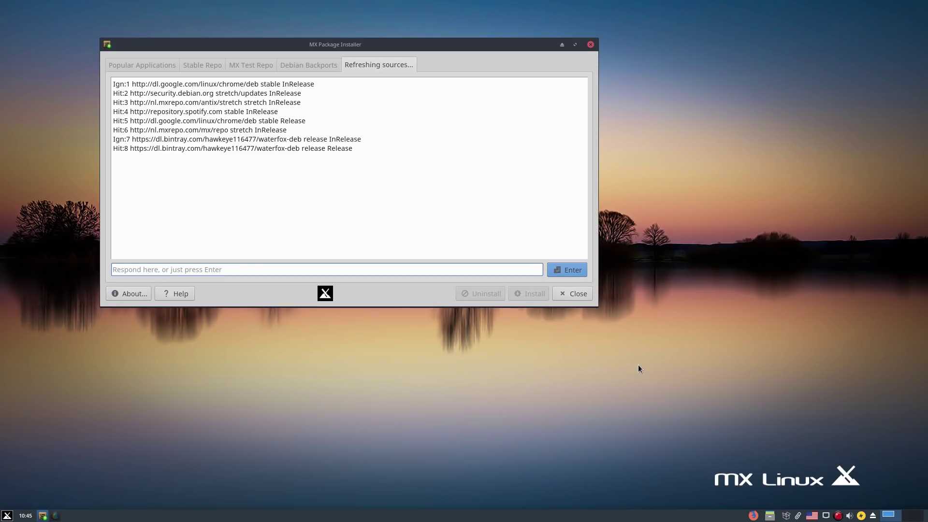
Move the installer window up and right, then switch to the empty workspace 2
click(8, 516)
click(242, 426)
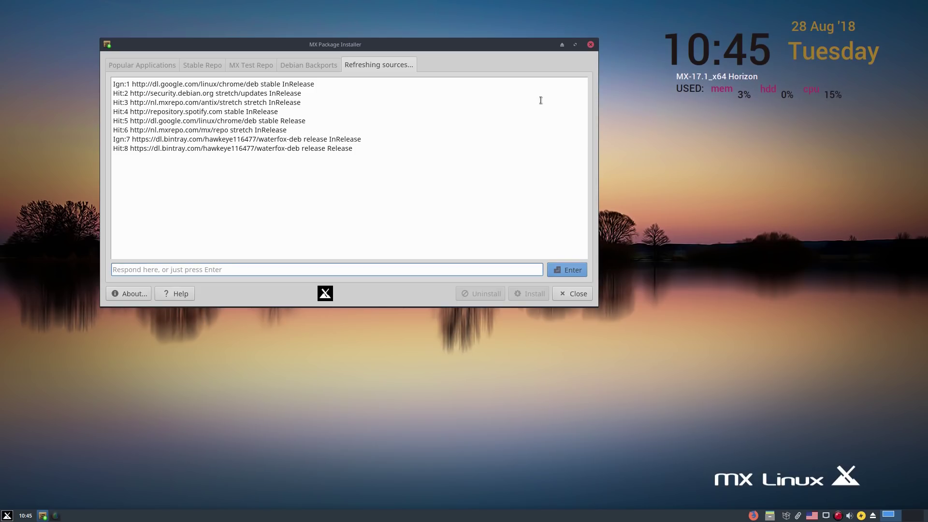
drag(424, 43, 486, 23)
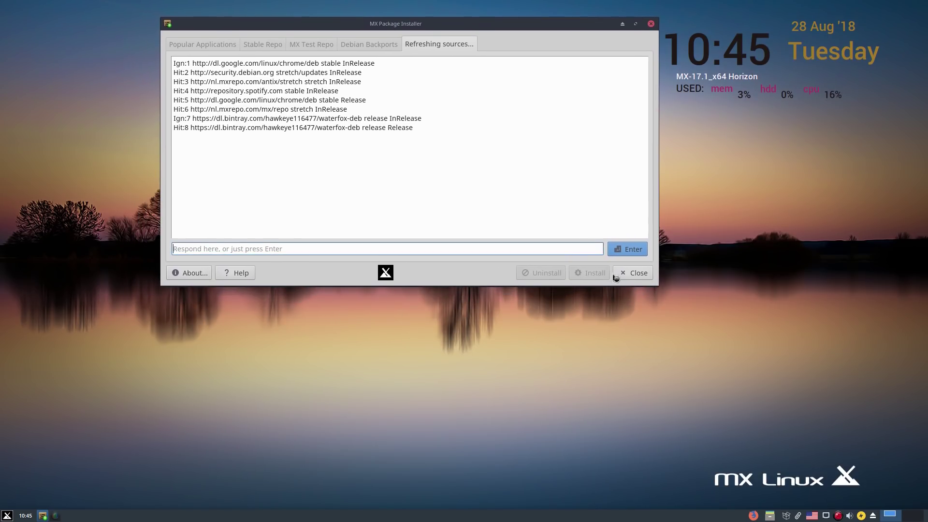
click(913, 515)
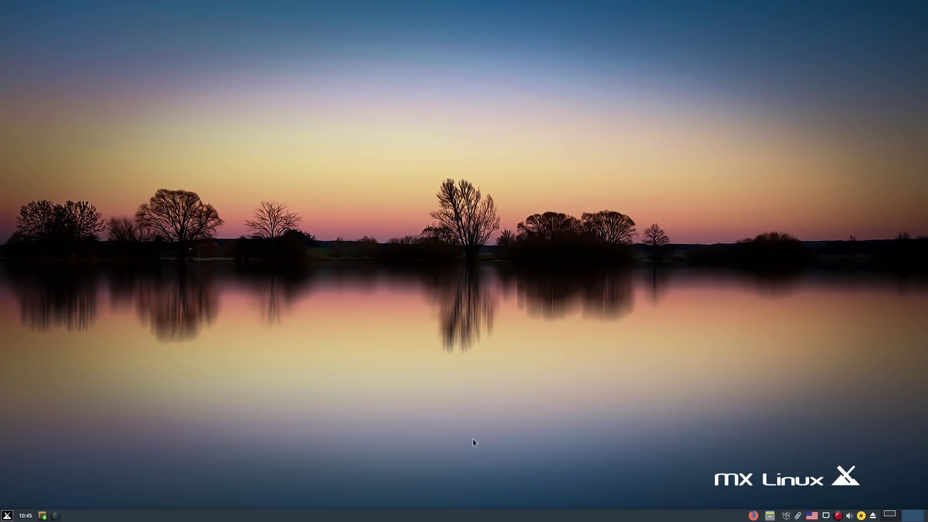
Browse the Whisker menu's System category, with Htop, luckyBackup and Midnight Commander listed
click(7, 515)
click(205, 446)
scroll(95, 431, down, 10)
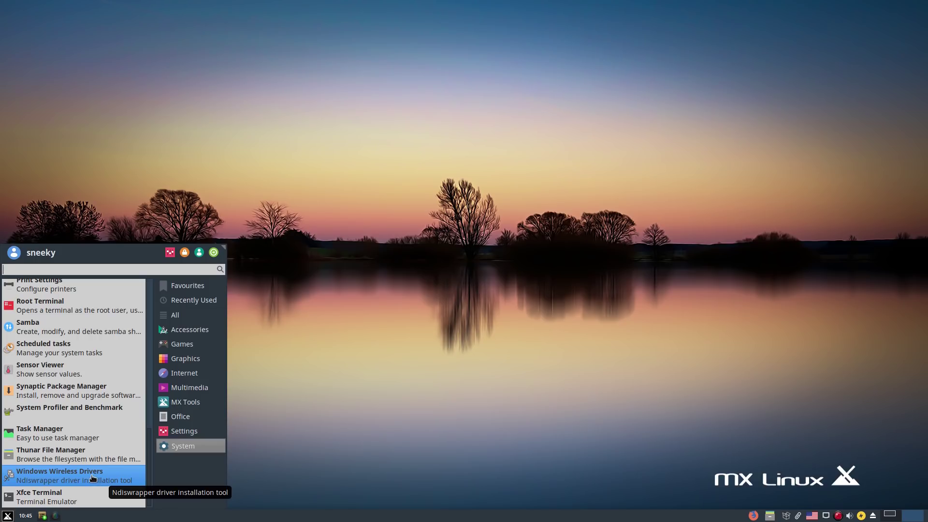
scroll(94, 477, up, 3)
scroll(93, 477, up, 7)
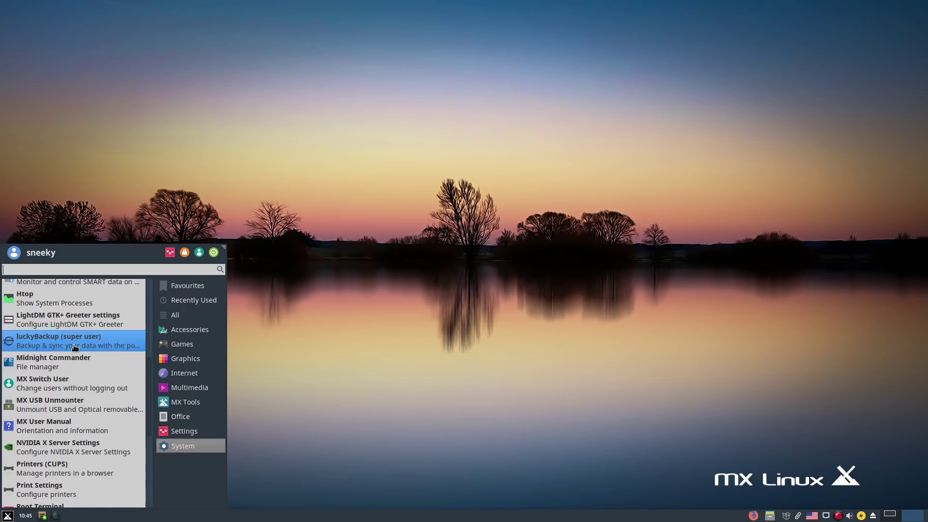
Launch Htop from the System list and move its Terminal window toward the screen centre
click(72, 298)
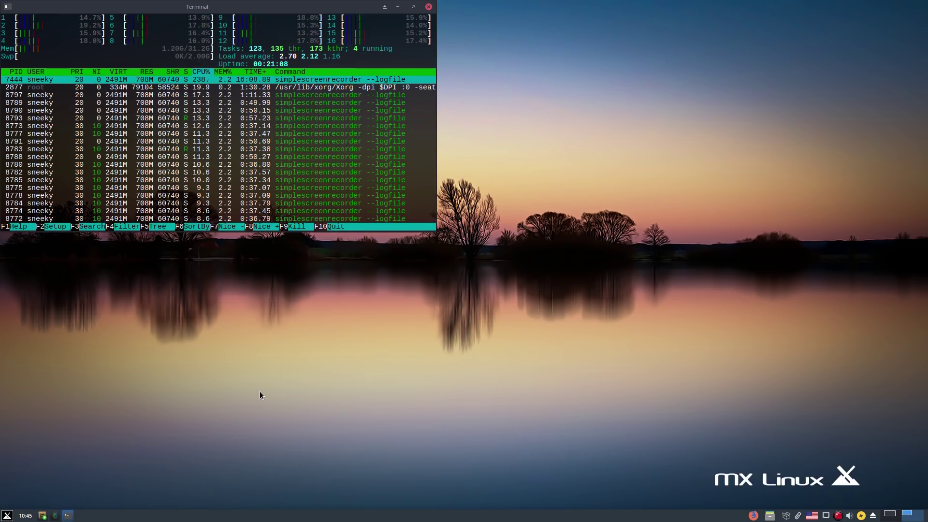
drag(235, 12, 317, 77)
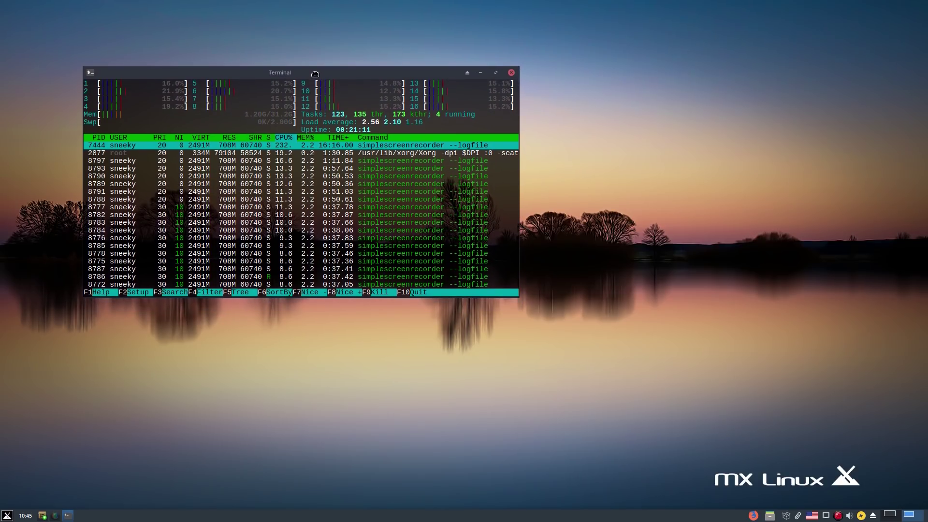